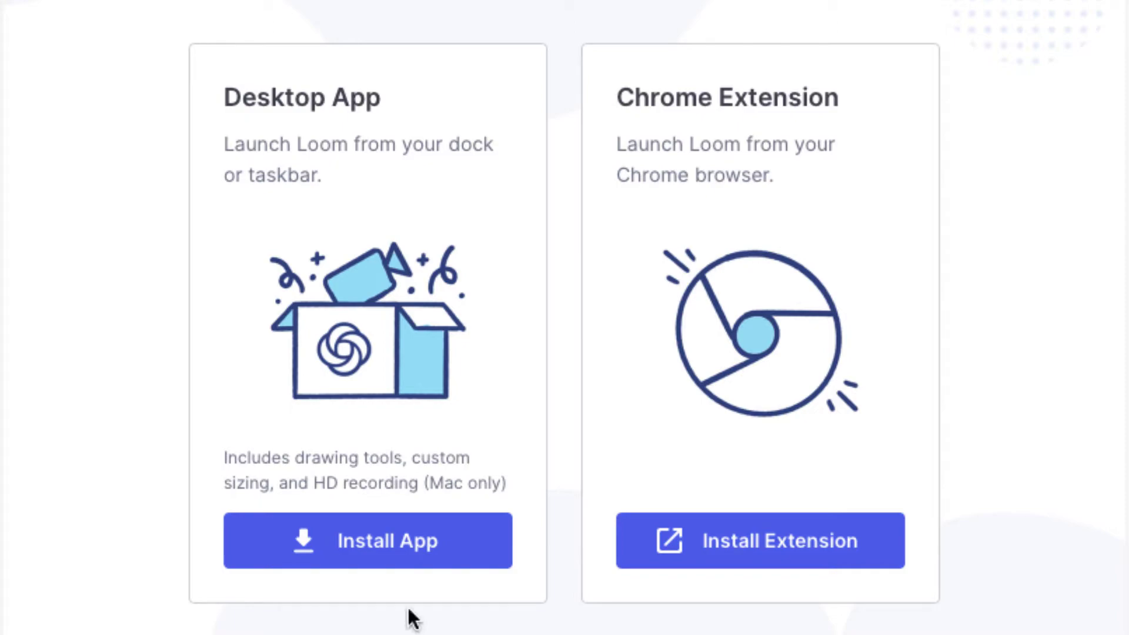
click(395, 550)
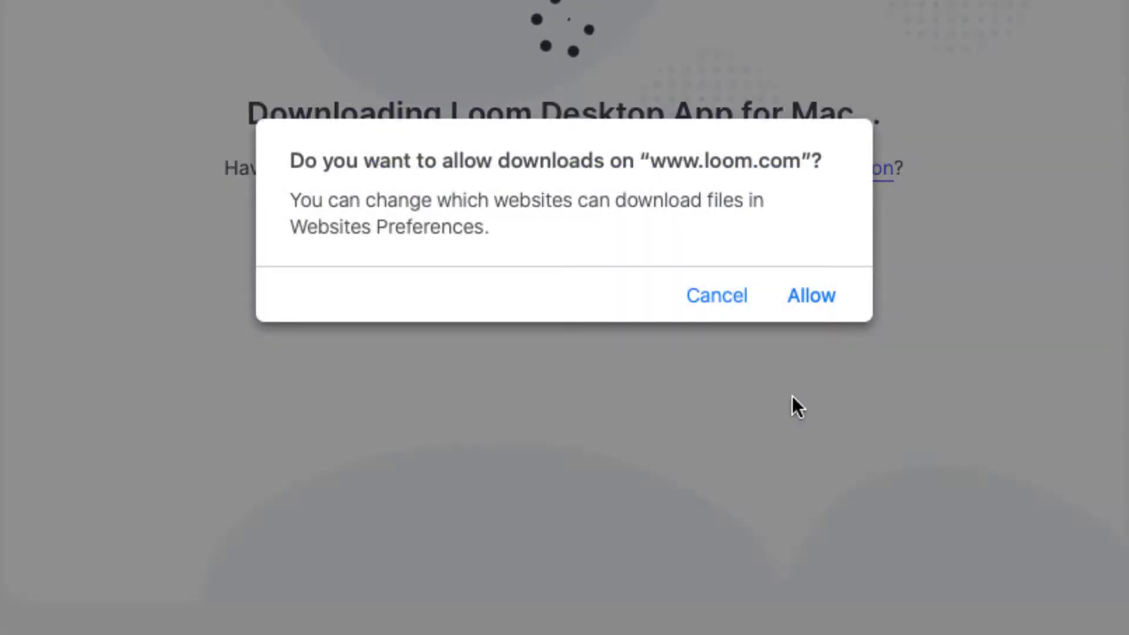
click(789, 302)
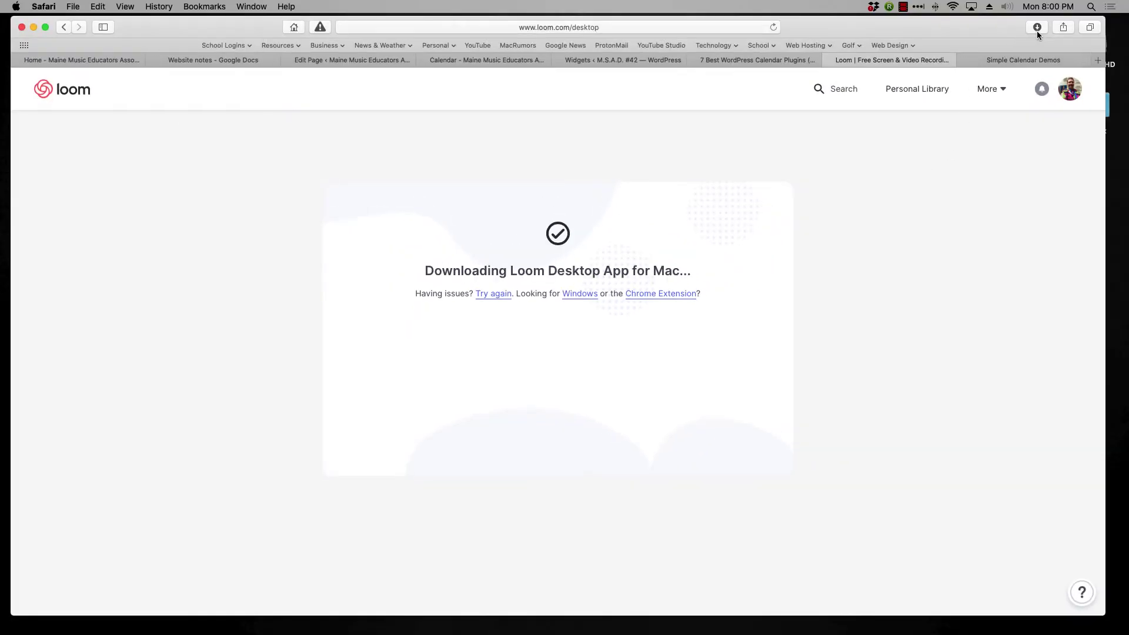
click(1037, 28)
click(994, 79)
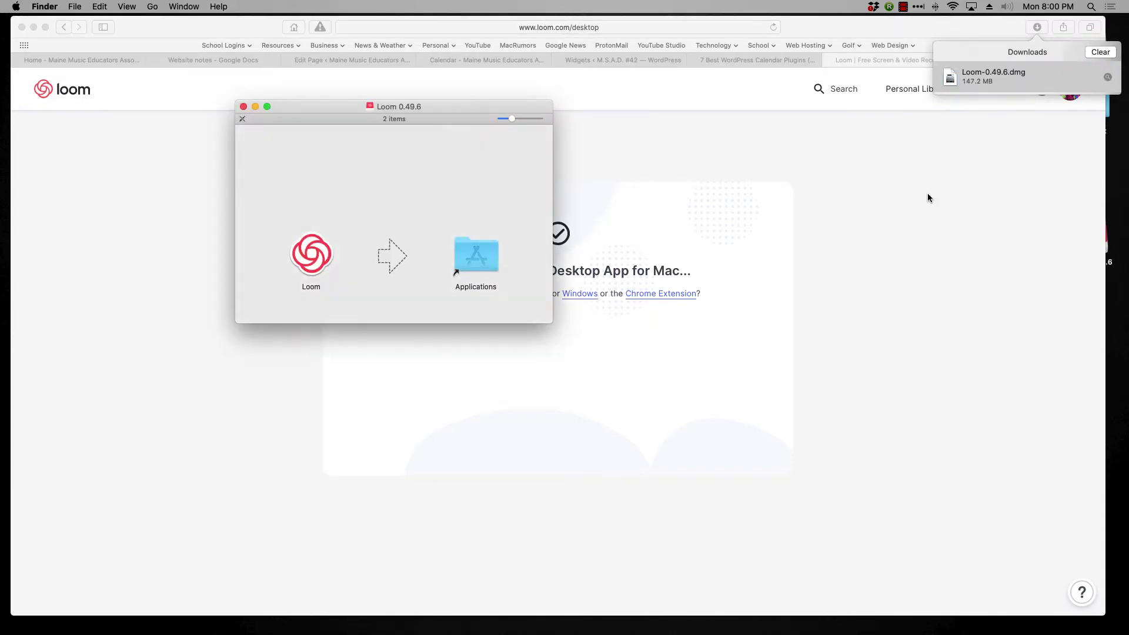
drag(317, 252, 464, 250)
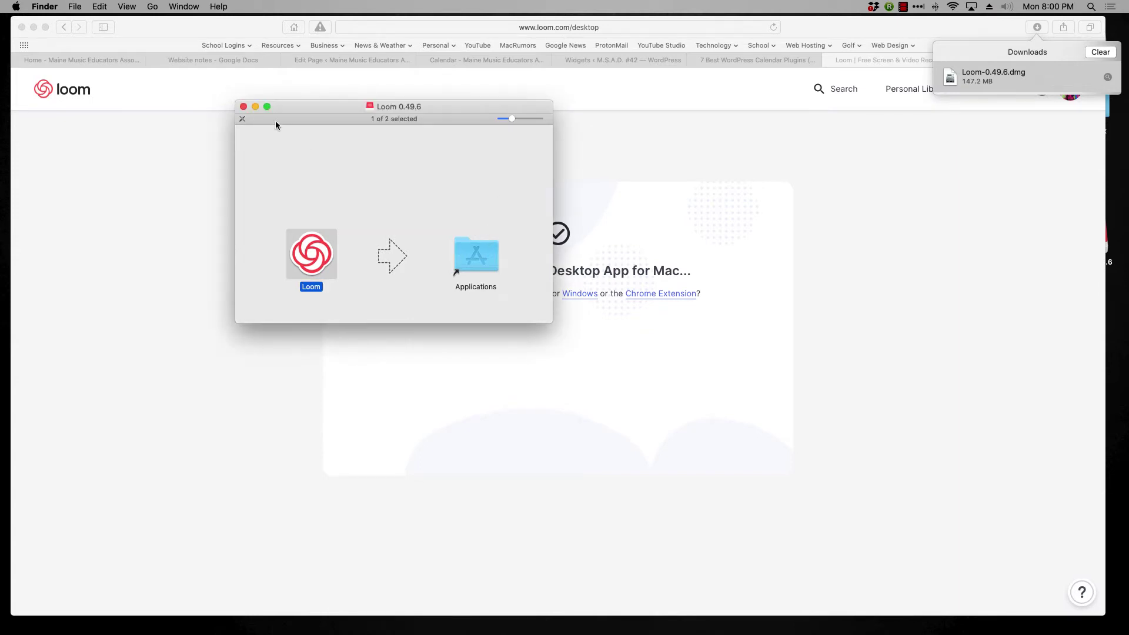
click(243, 106)
Launch Loom from the Applications folder, approve opening the downloaded app, and close the Finder window.
mouse_move(110, 634)
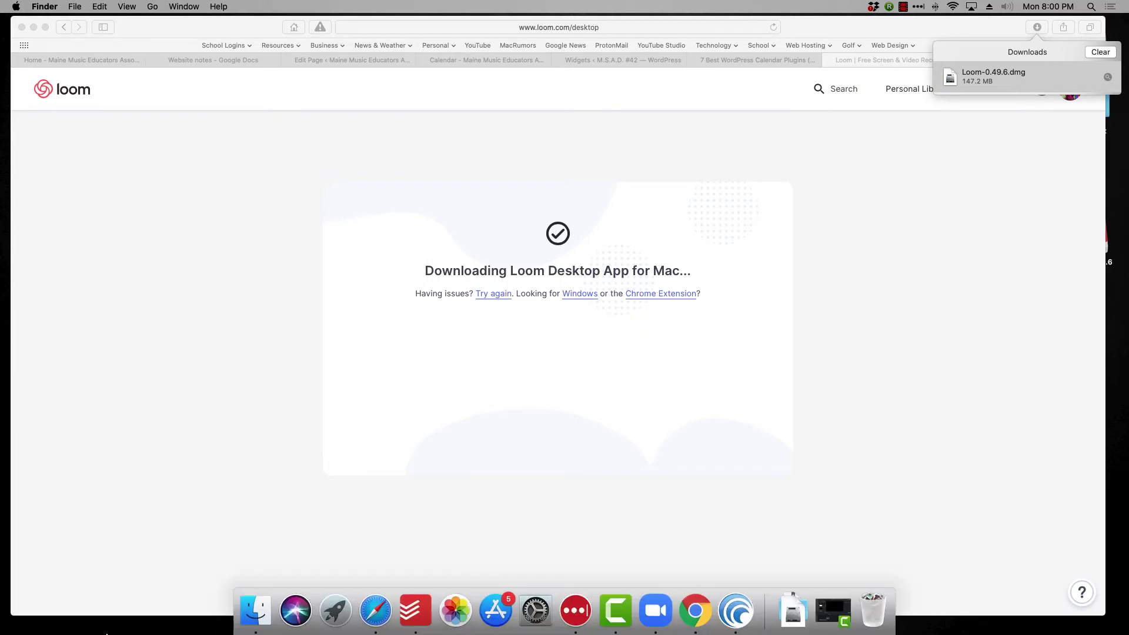
click(257, 611)
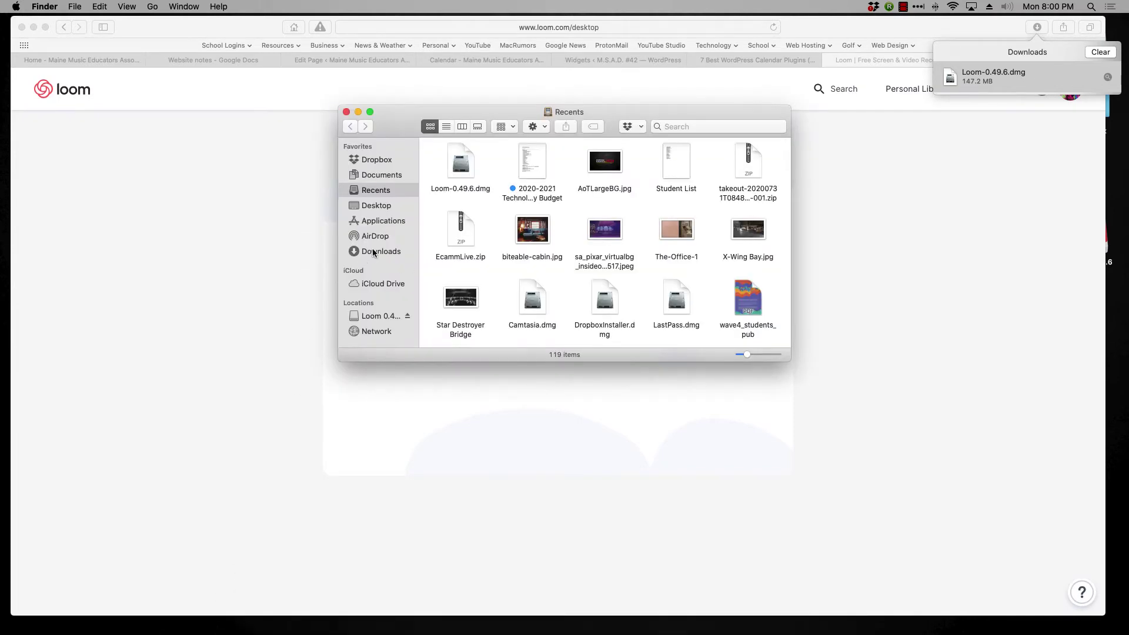
click(378, 224)
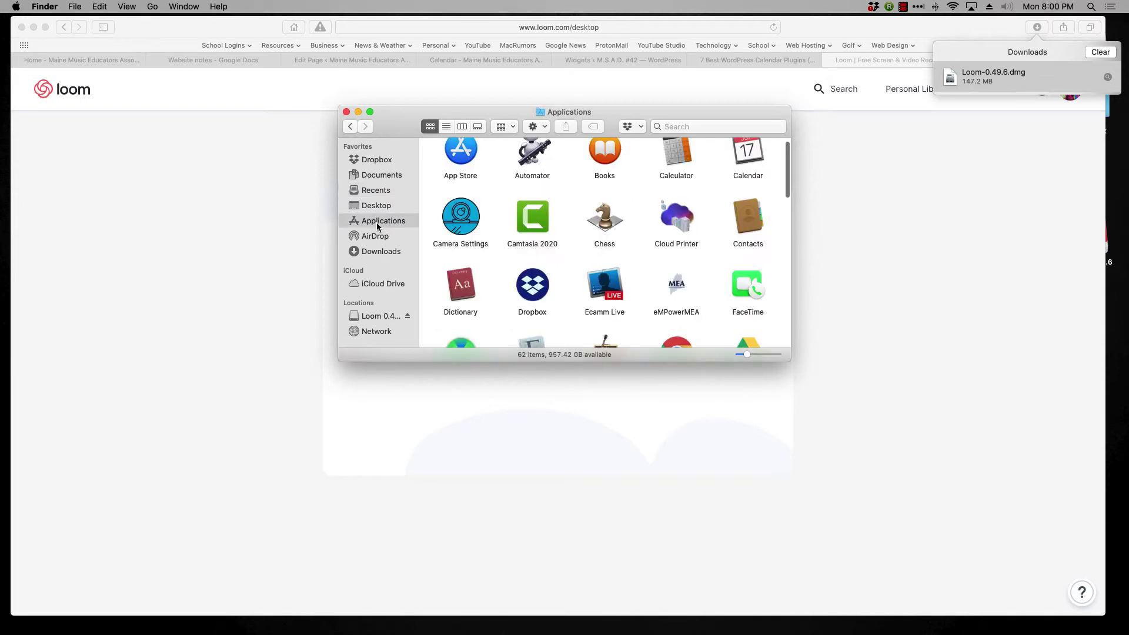
scroll(539, 261, down, 6)
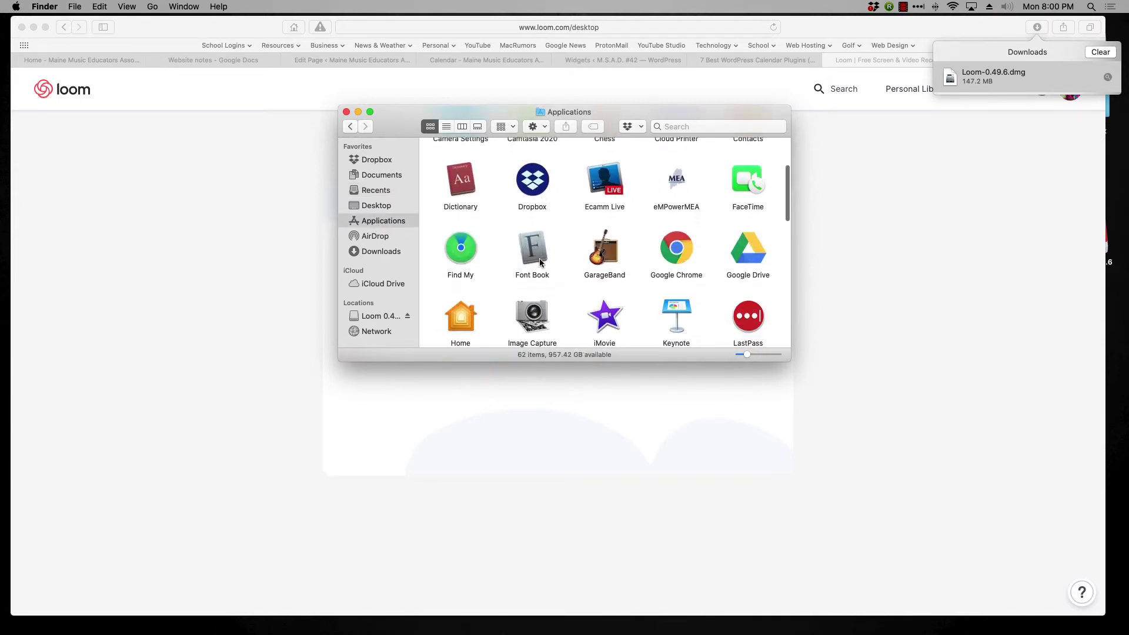
scroll(540, 262, down, 5)
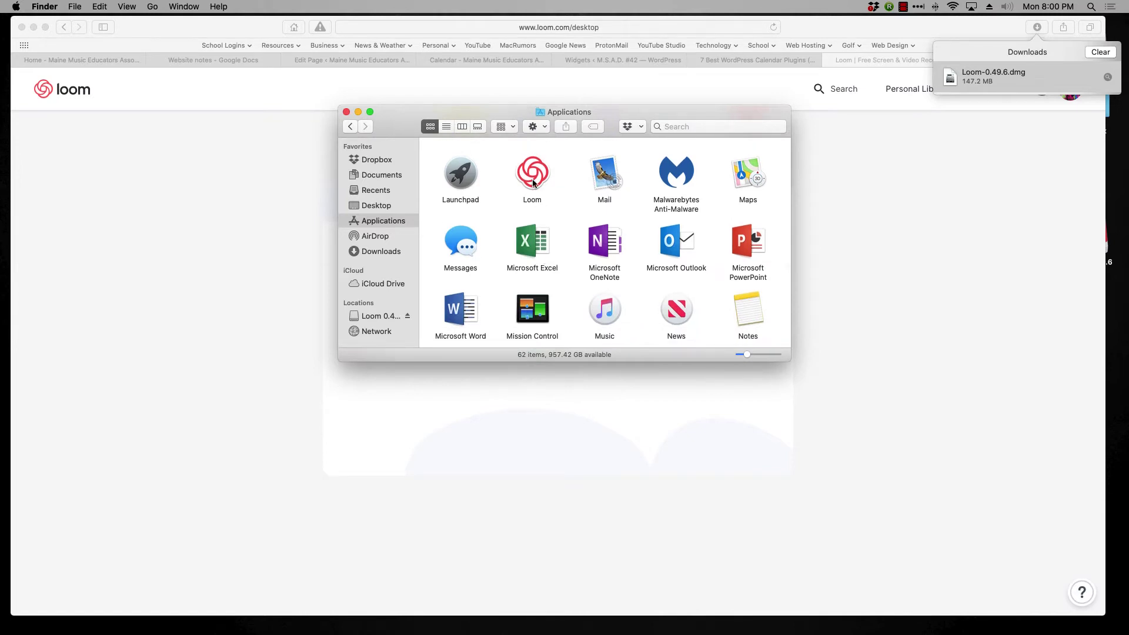
click(534, 182)
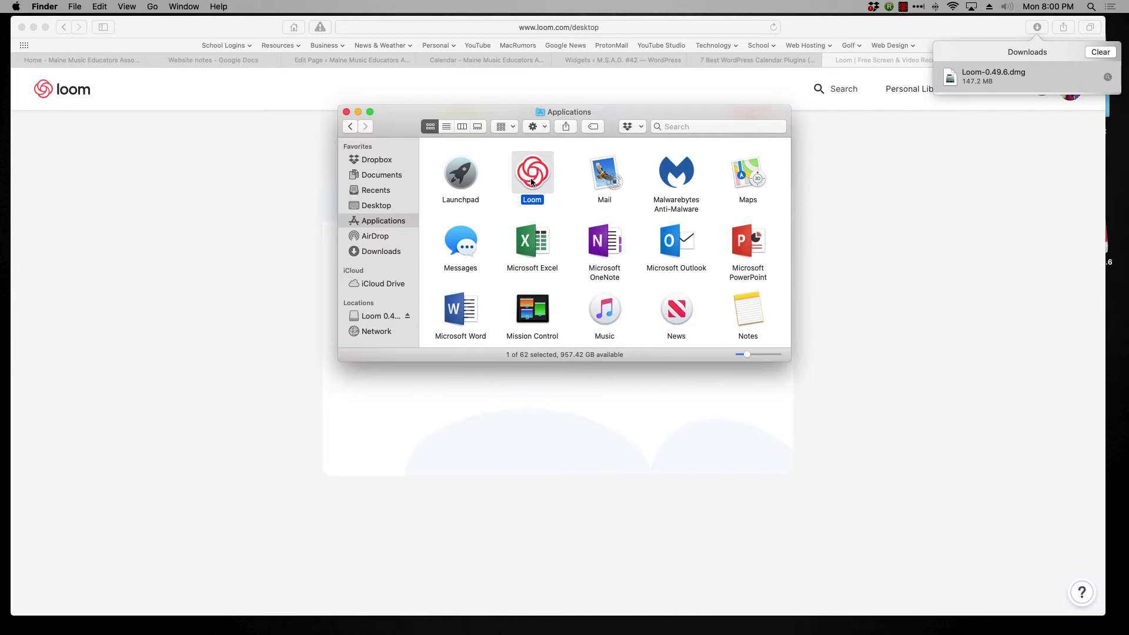
double_click(531, 183)
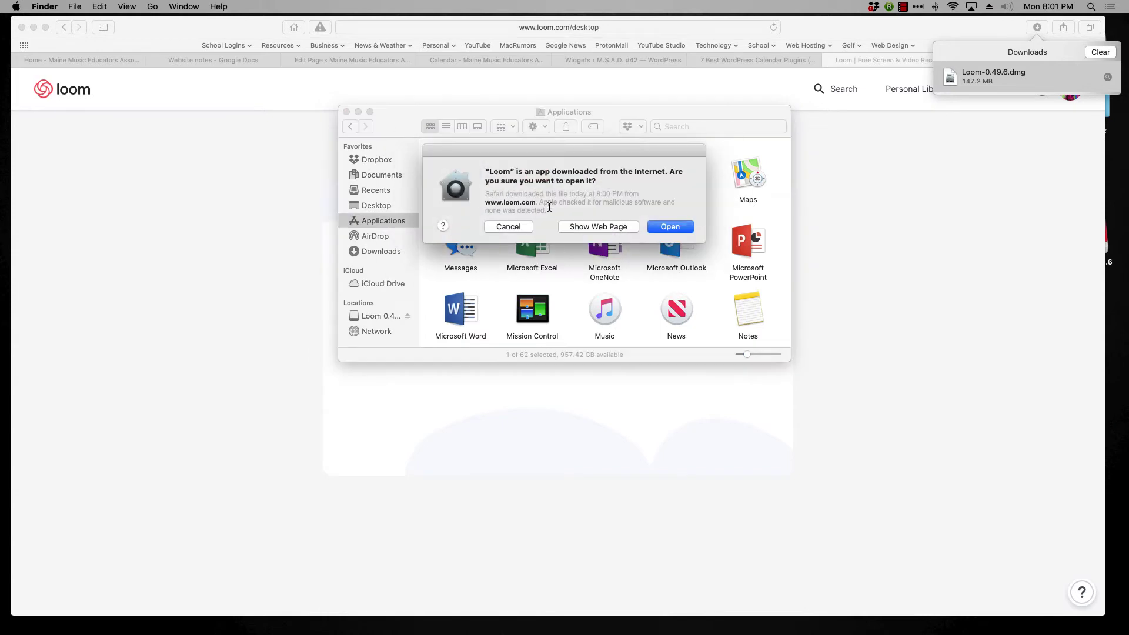
click(669, 227)
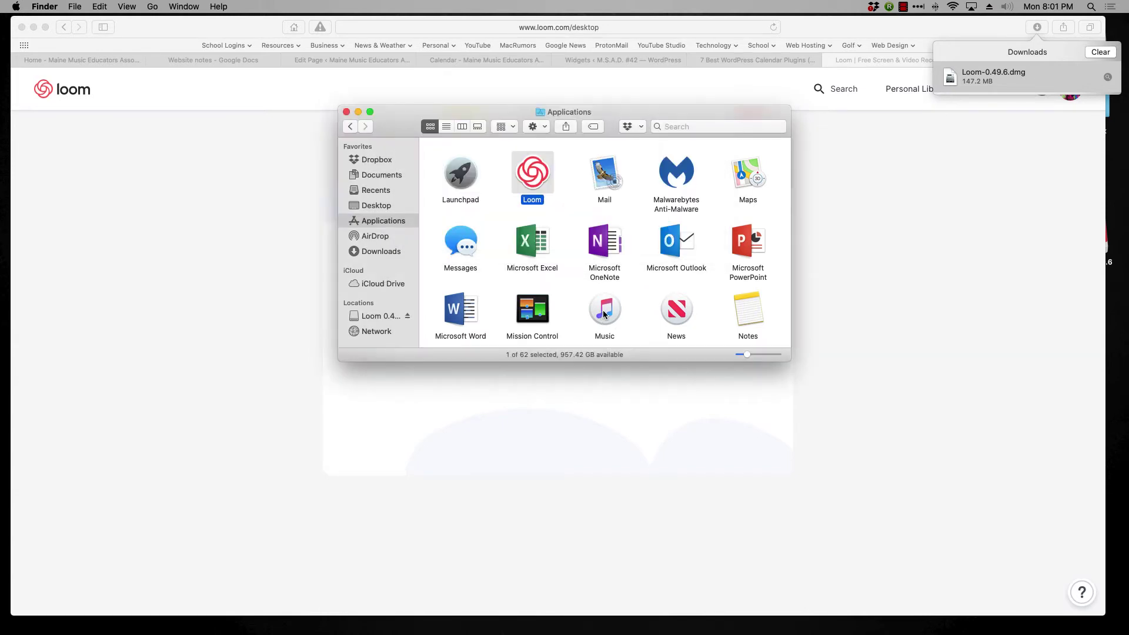
click(346, 111)
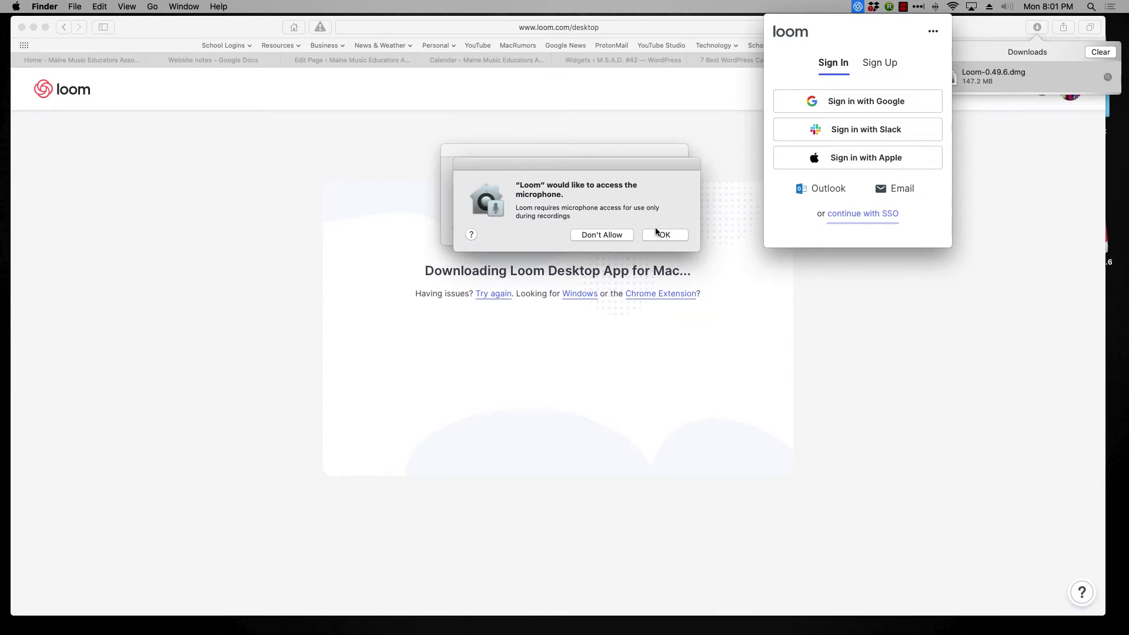
Grant Loom access to the microphone and System Events, and sign in with Google.
click(661, 235)
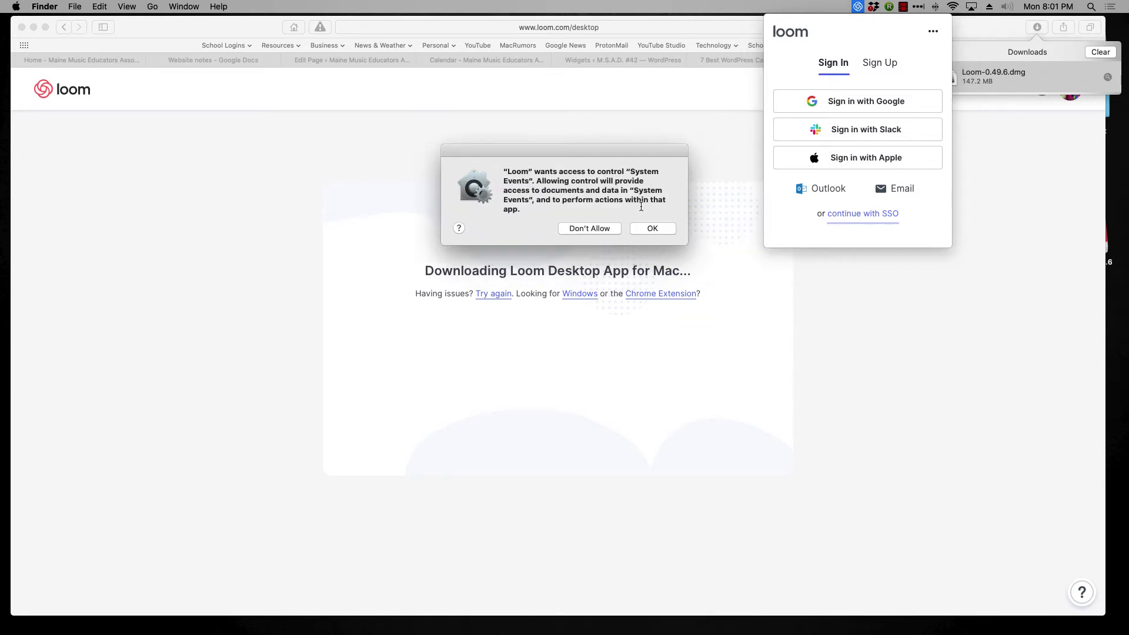
click(653, 230)
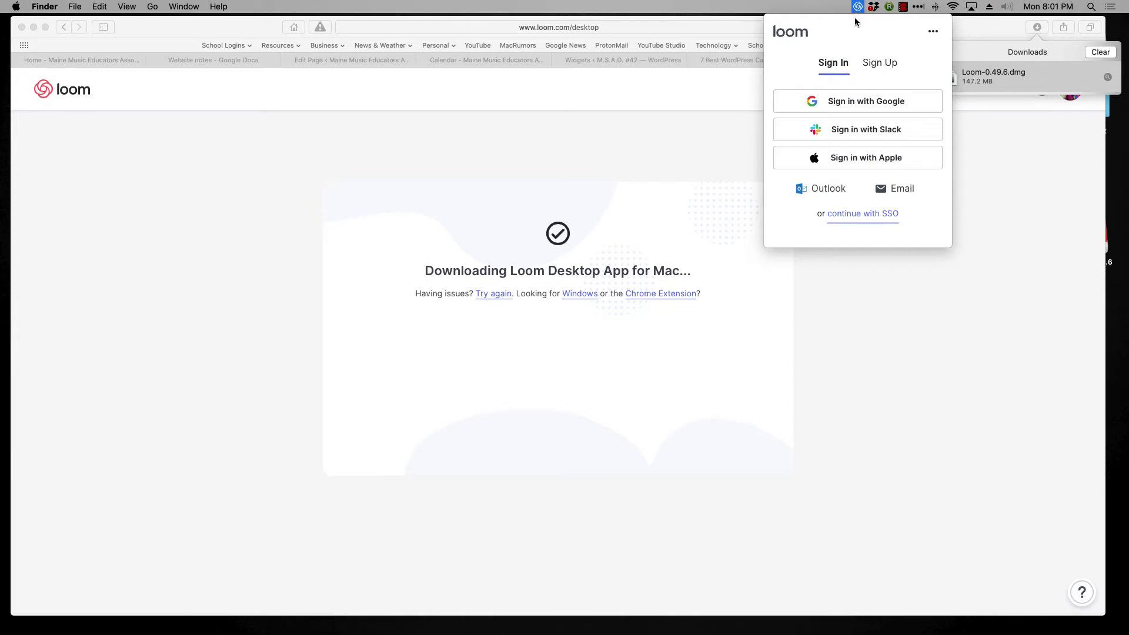
click(903, 101)
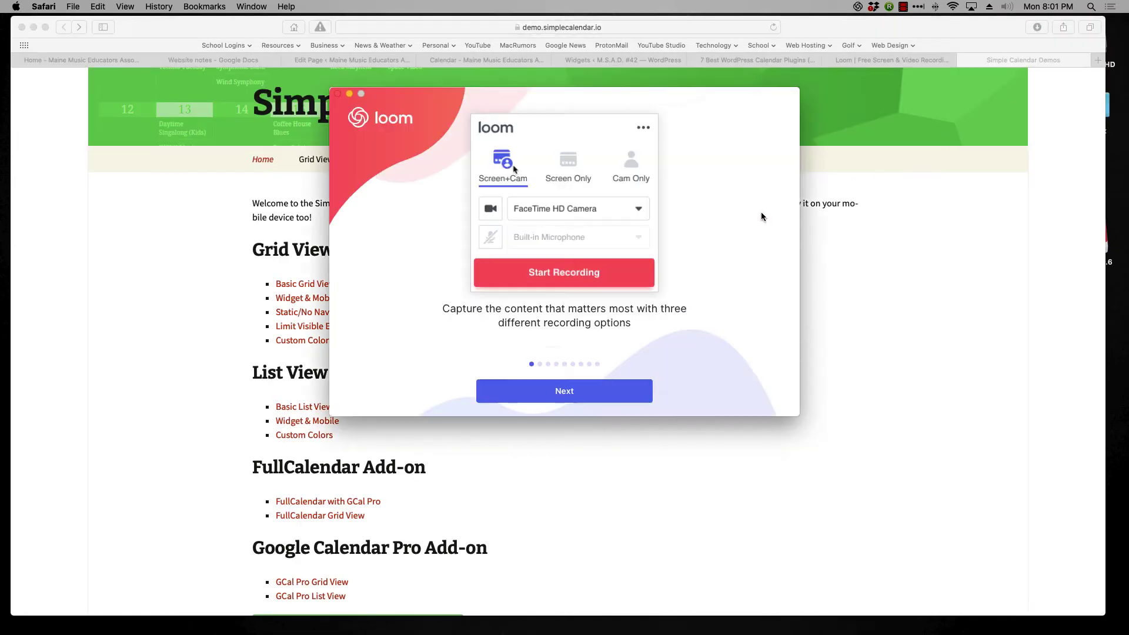
Go through Loom's introduction up to the Accessibility page, granting Loom access to the camera.
click(601, 400)
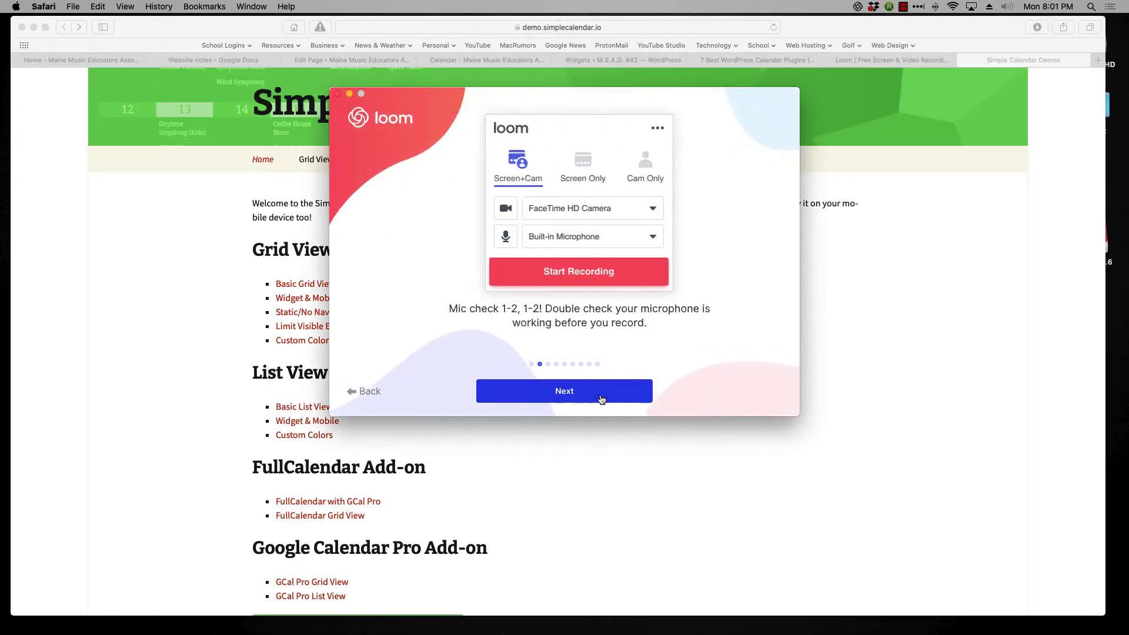
click(602, 399)
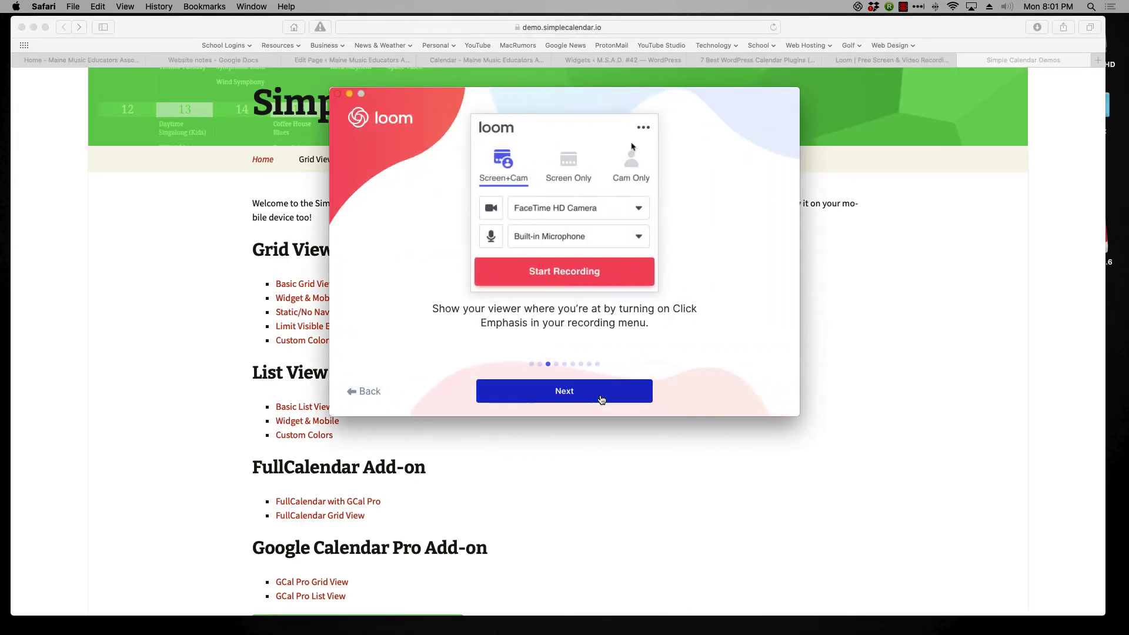
click(601, 399)
click(602, 400)
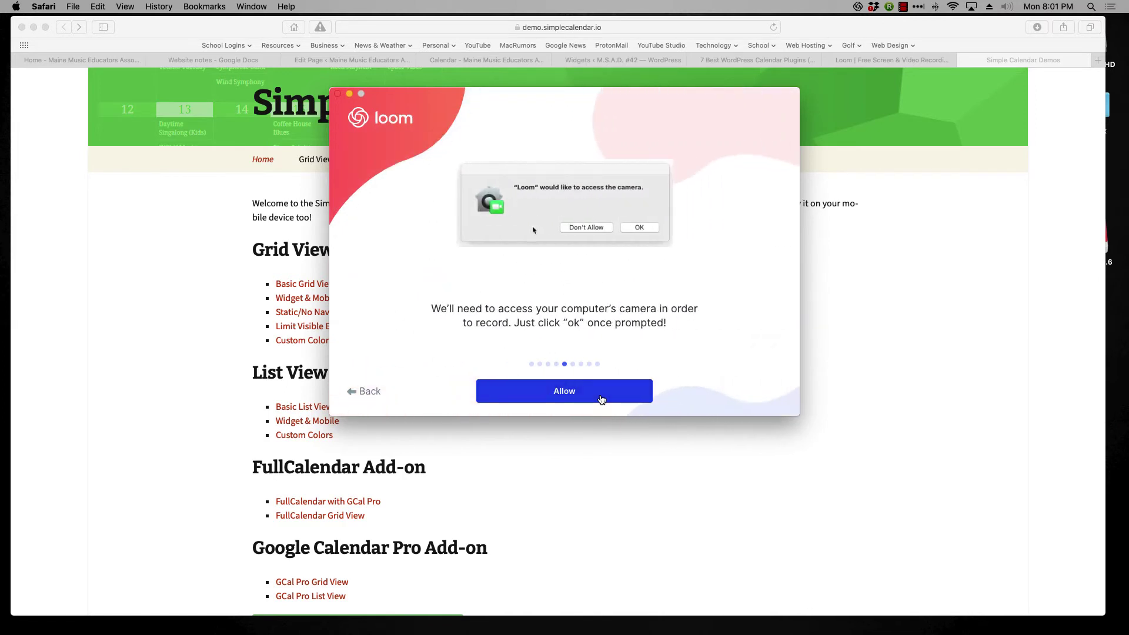
click(602, 400)
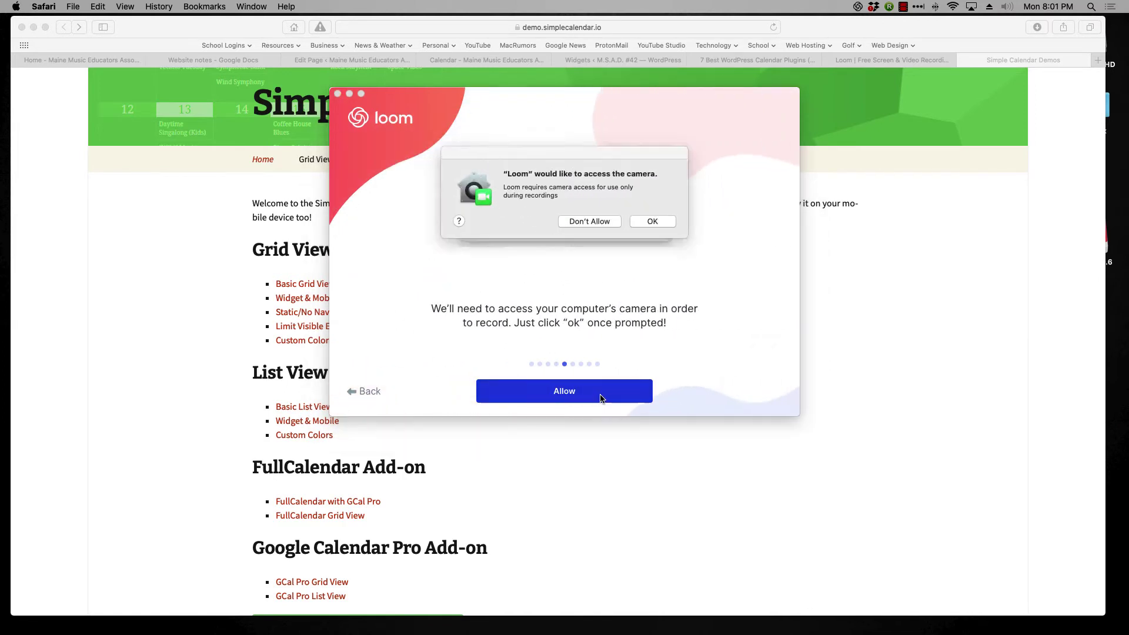
click(648, 221)
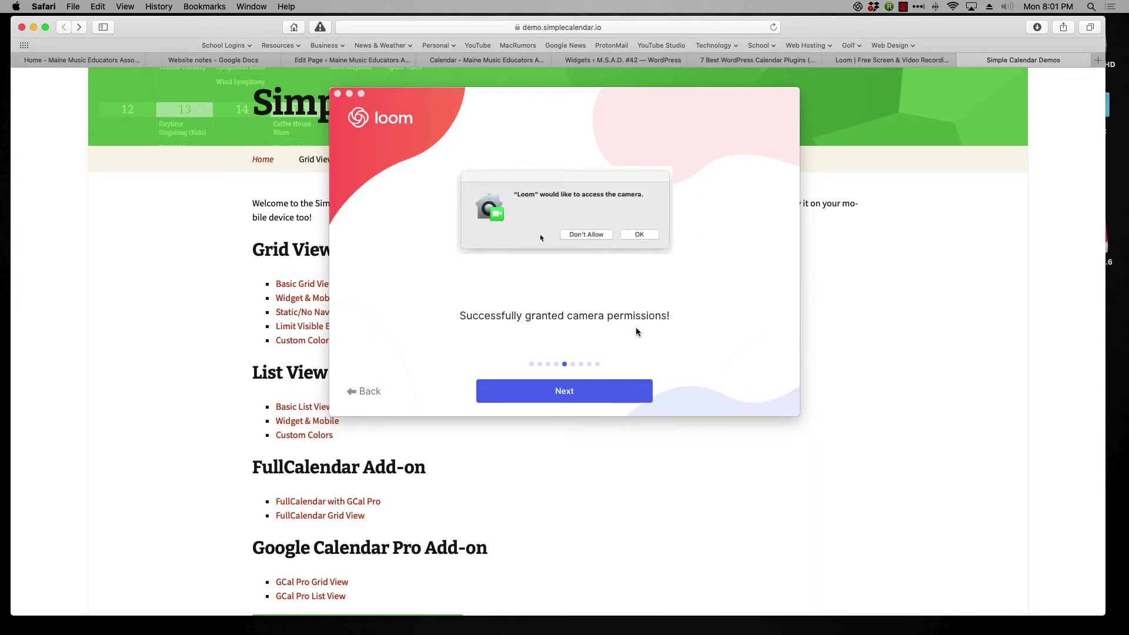
click(596, 394)
click(595, 393)
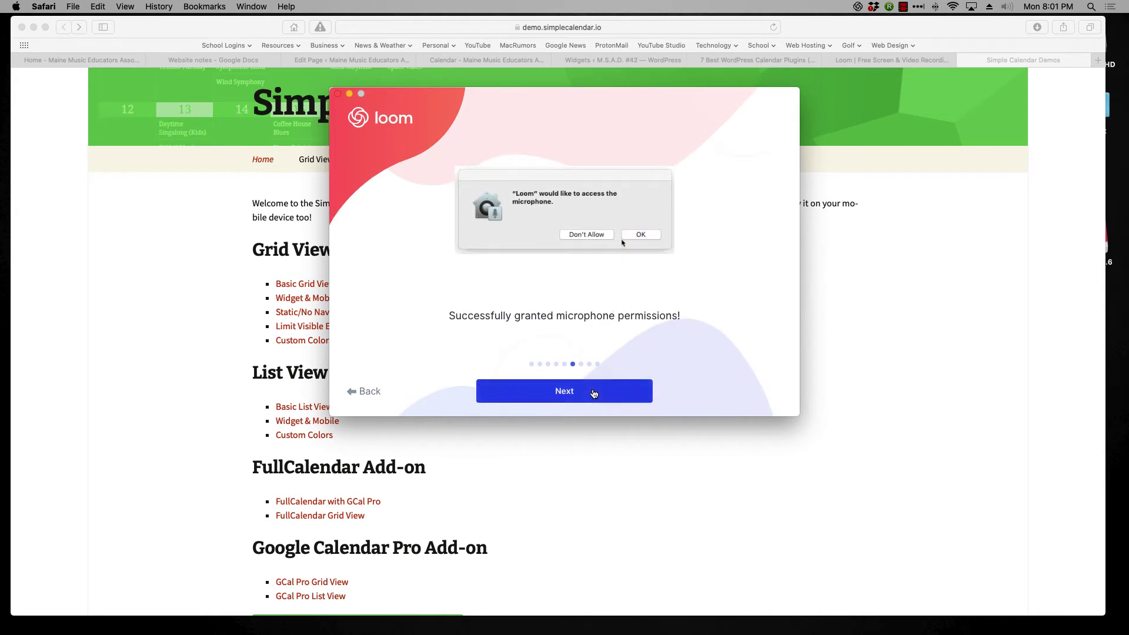
click(594, 394)
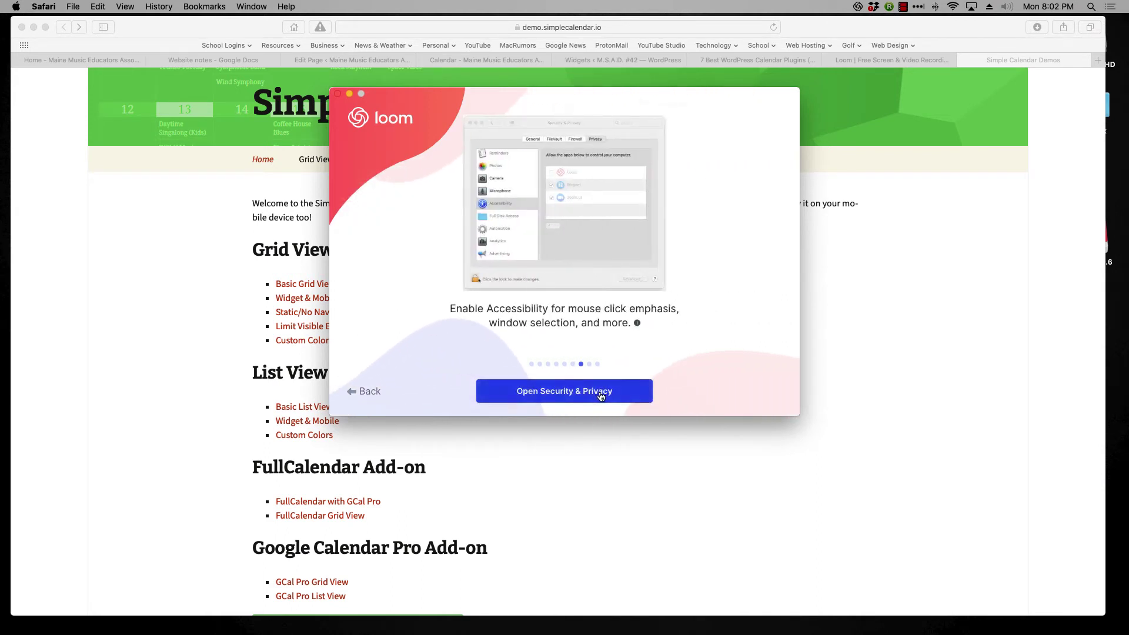
Open the Security & Privacy settings from Loom's Accessibility page, minimize the browser window, and unlock the settings with the account password.
click(600, 396)
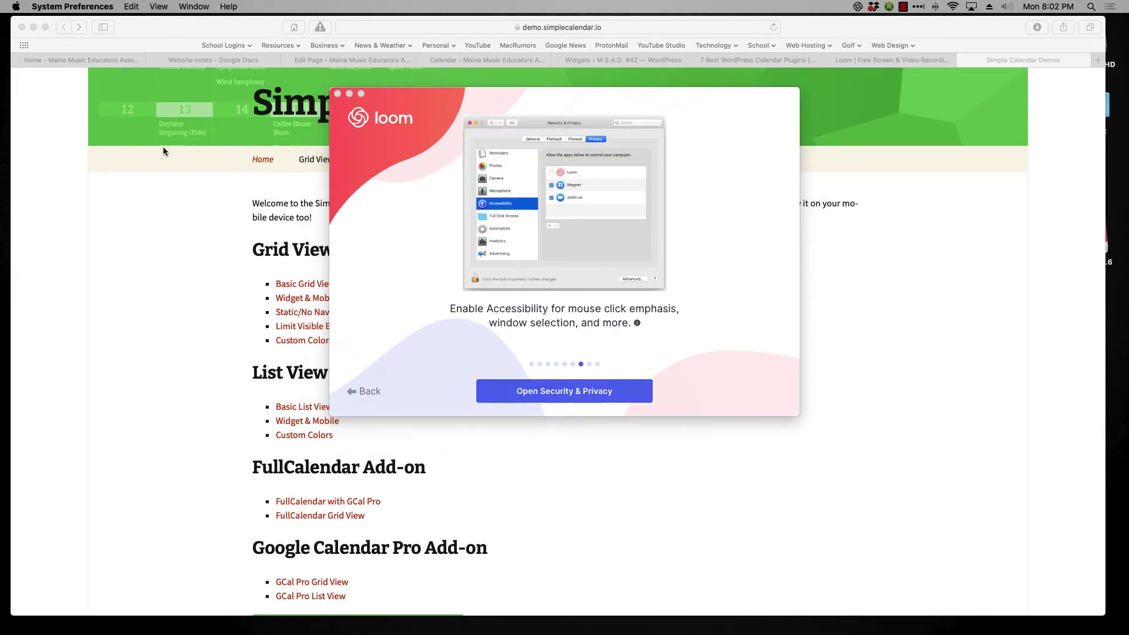
click(34, 27)
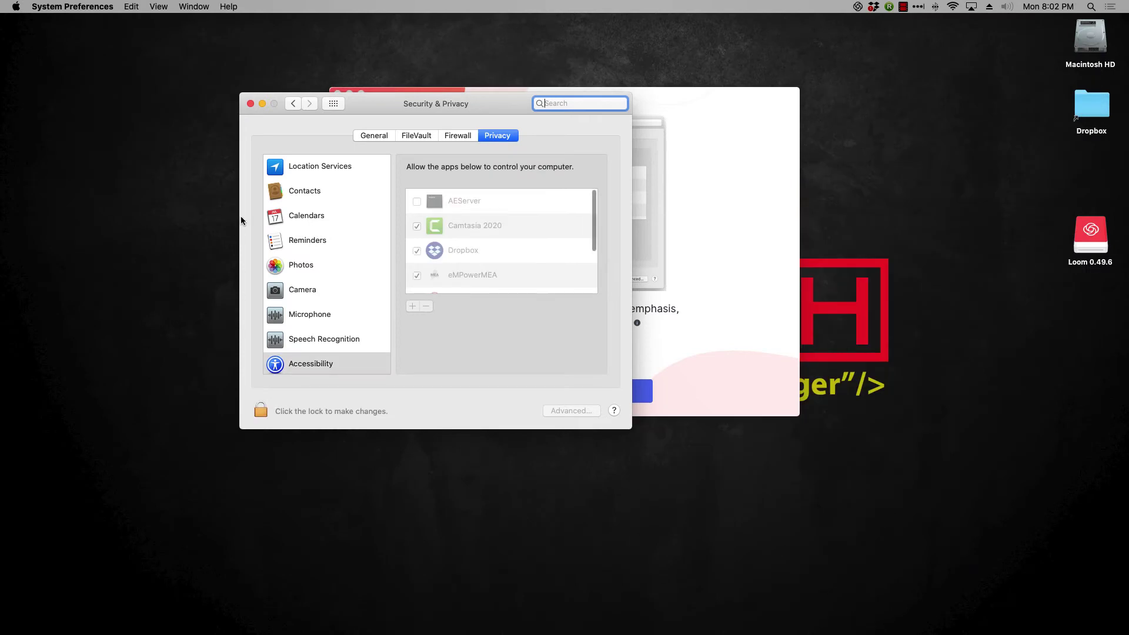
click(263, 412)
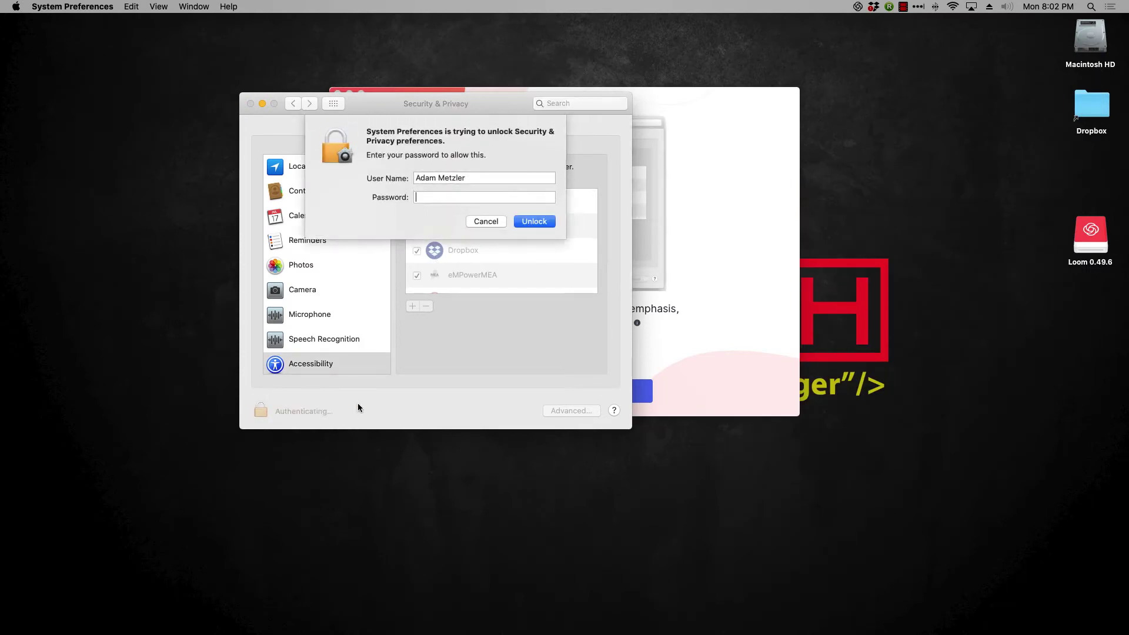
text(•••••••••••••••••••)
key(Return)
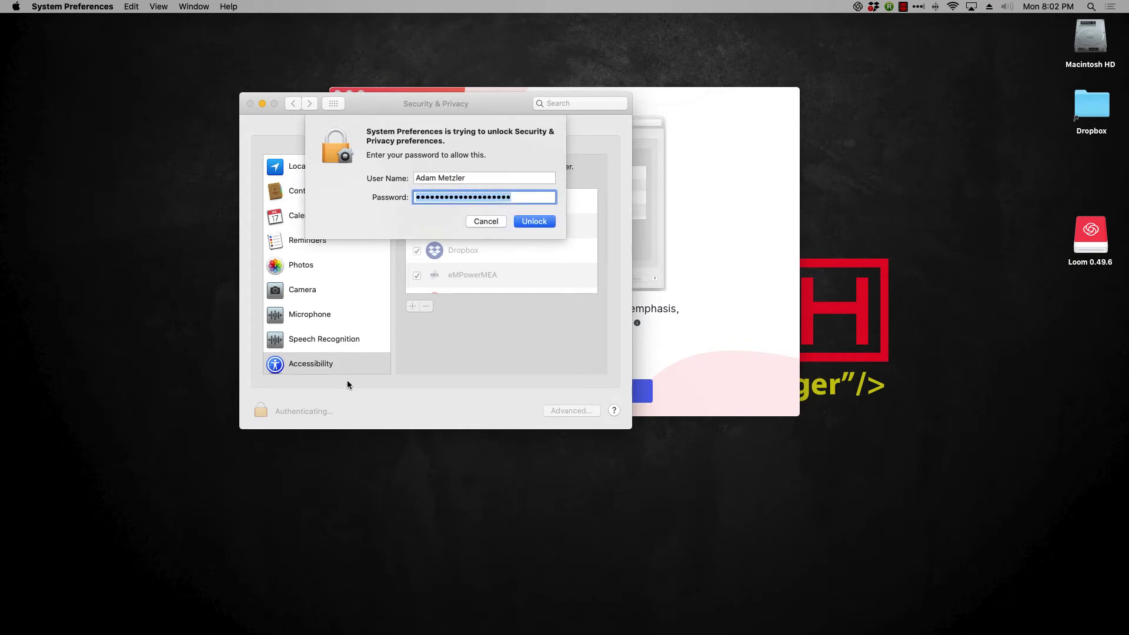
text(●●●●●●●●●●●●)
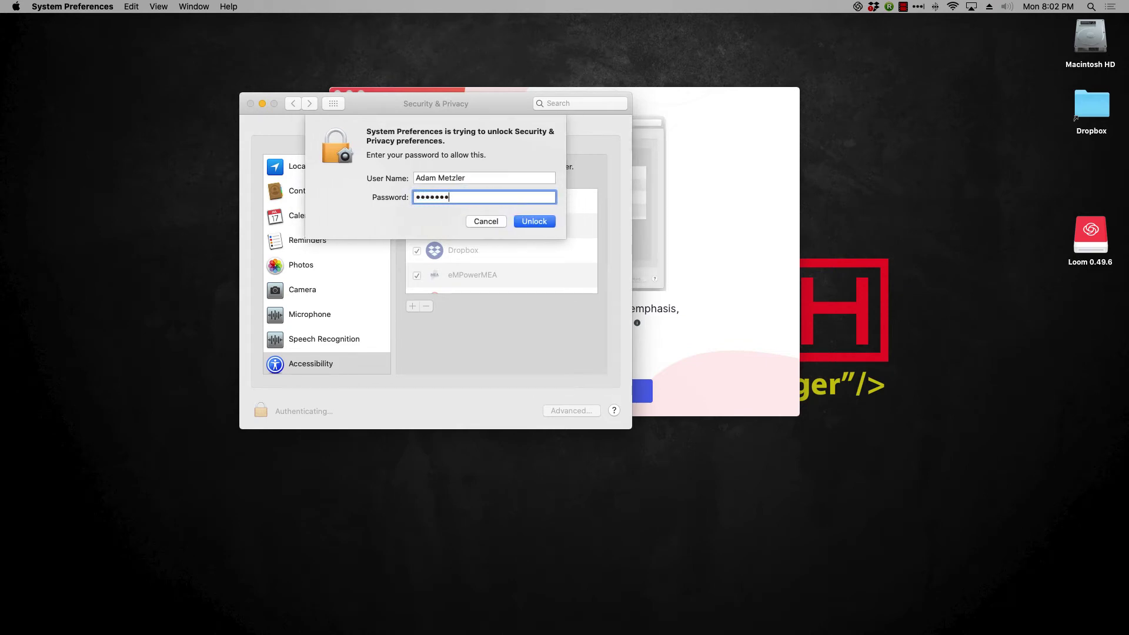
text(●●●)
key(Return)
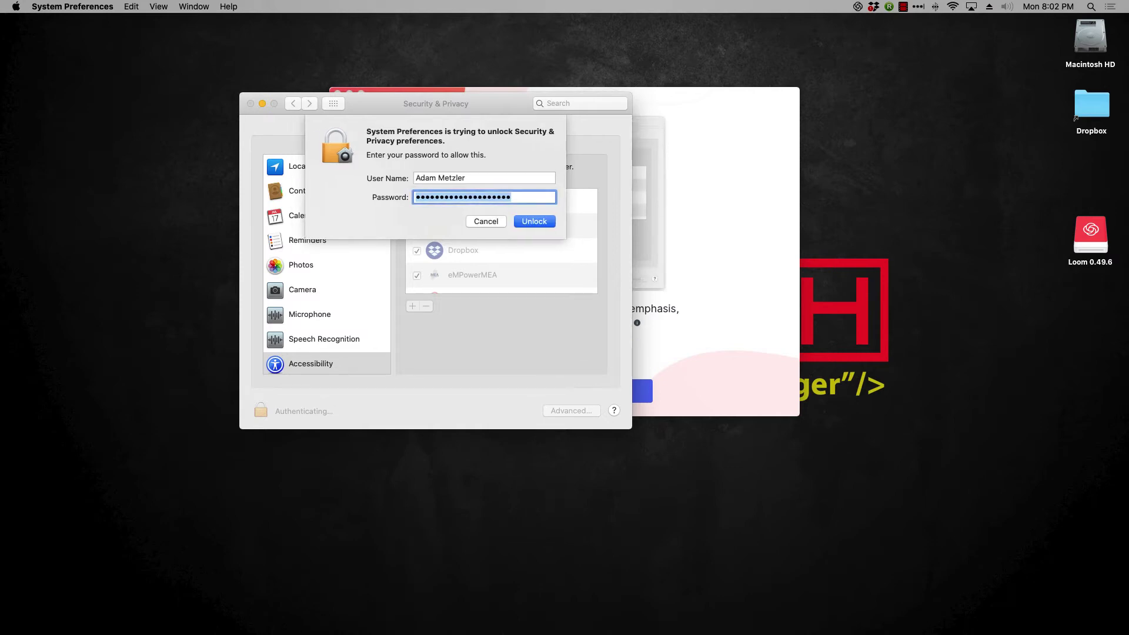
text(●●●●●●●●●●●●●)
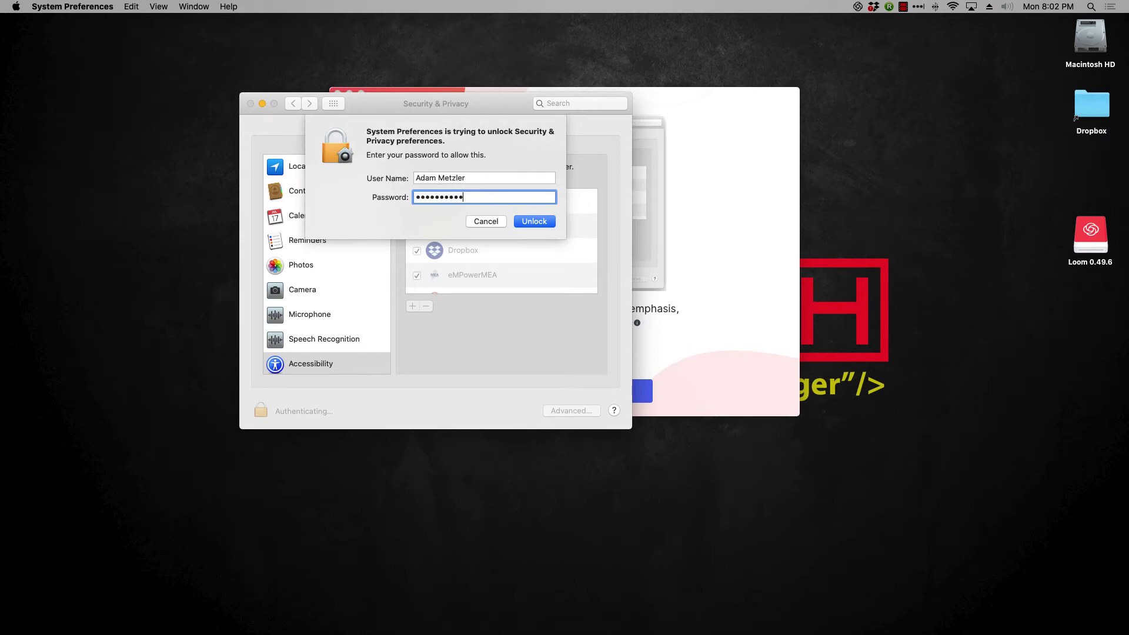
key(Return)
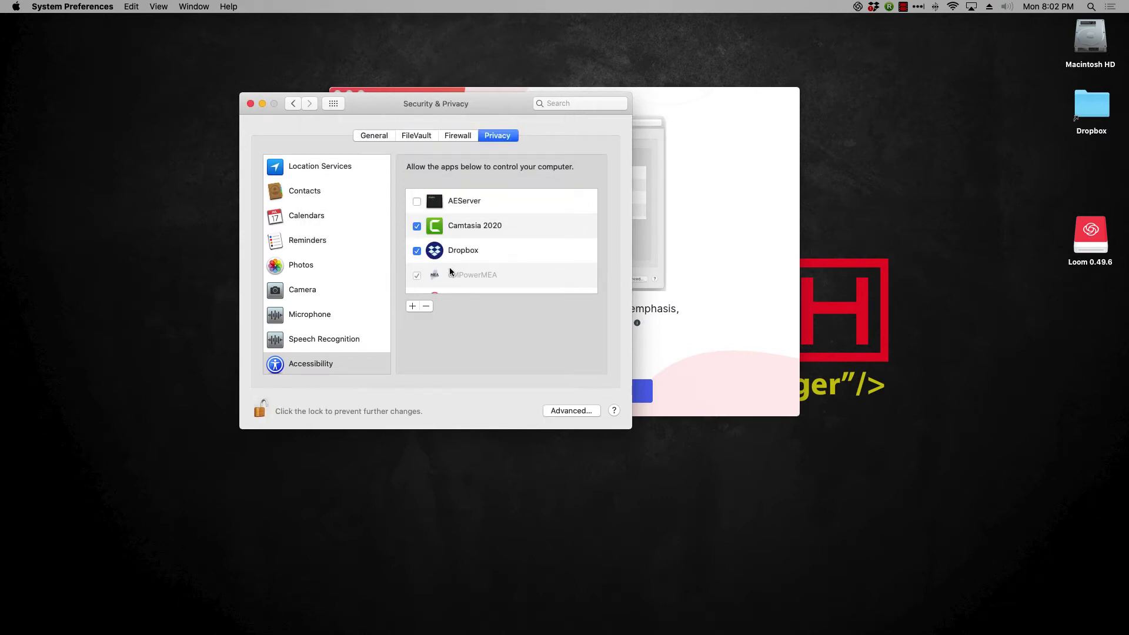
Allow Loom to control the computer under Accessibility.
scroll(450, 273, down, 3)
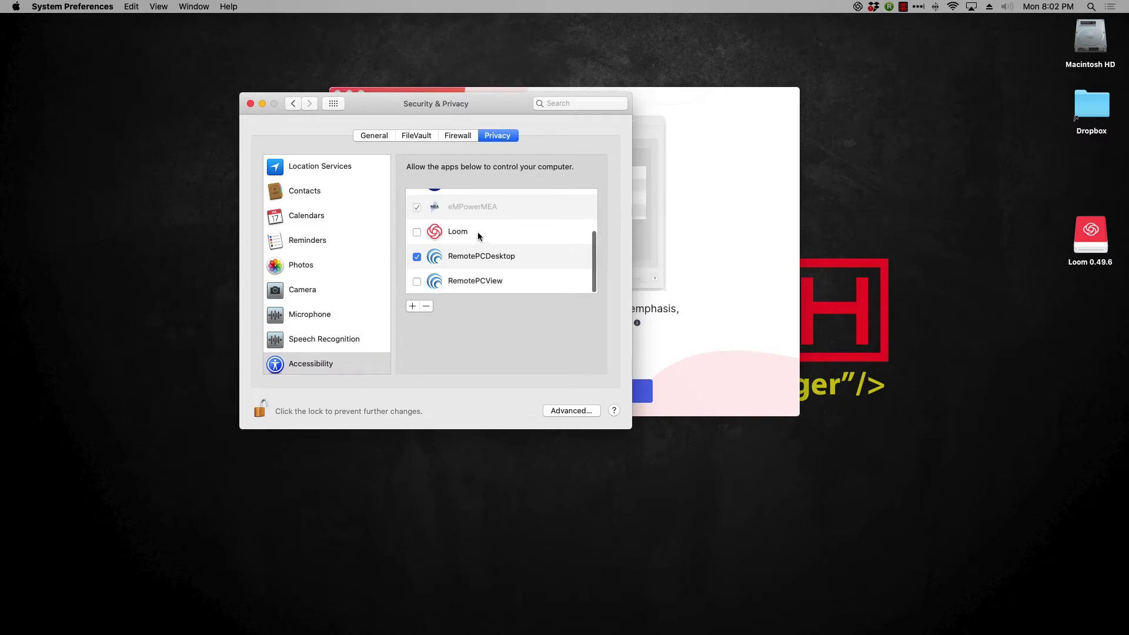
click(417, 232)
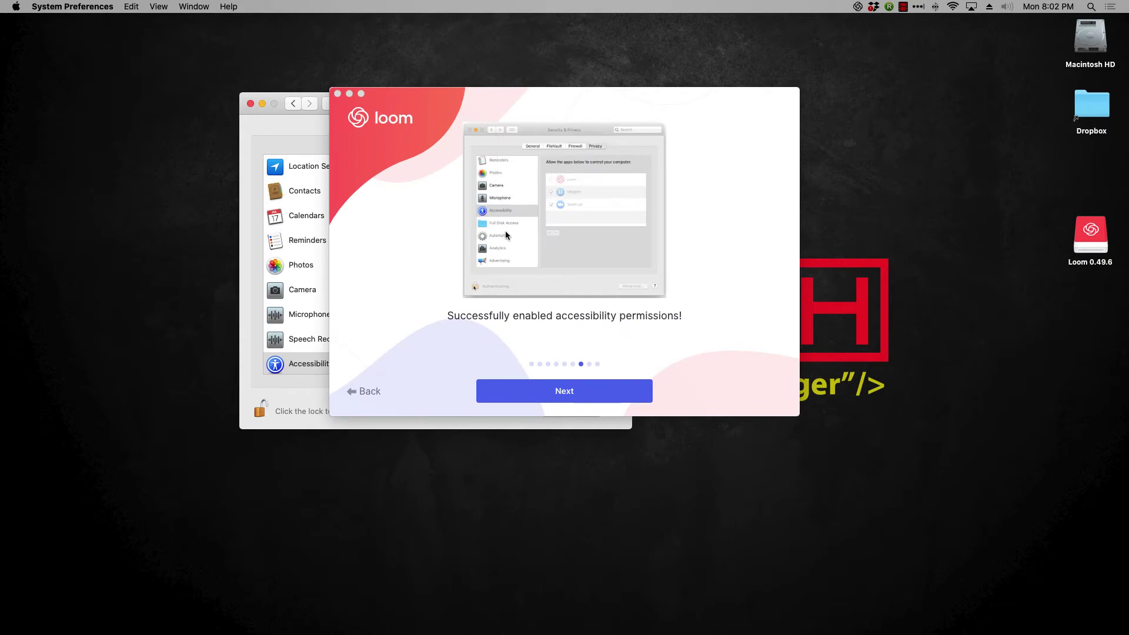
Allow Loom to record the screen in the Security & Privacy settings and finish Loom's introduction through to Start Recording.
click(529, 396)
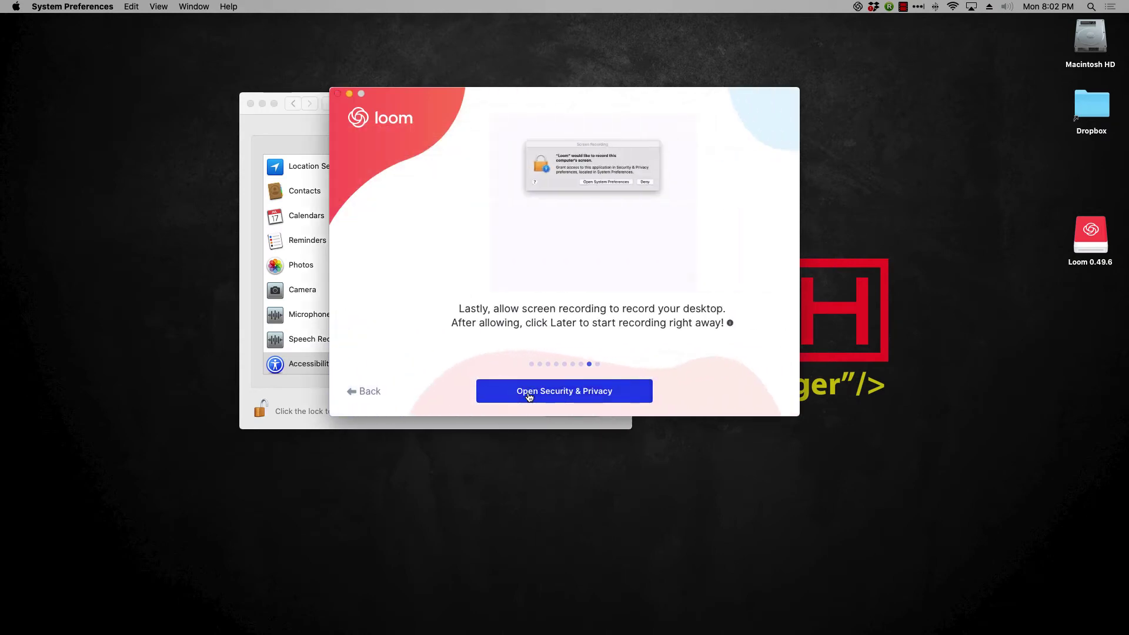
click(531, 394)
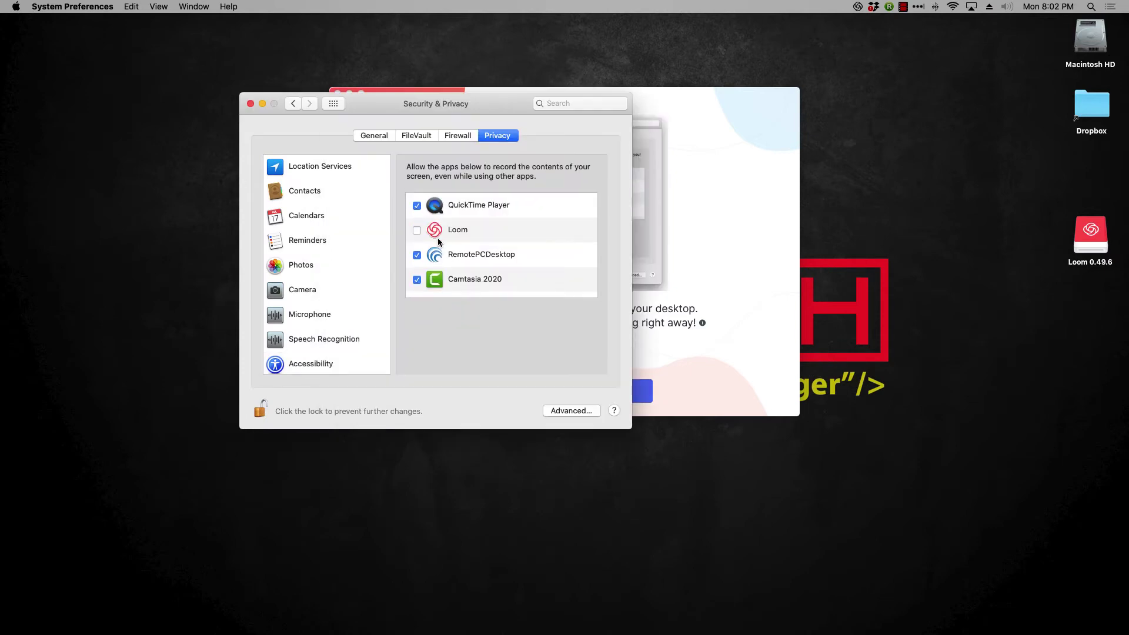
click(417, 230)
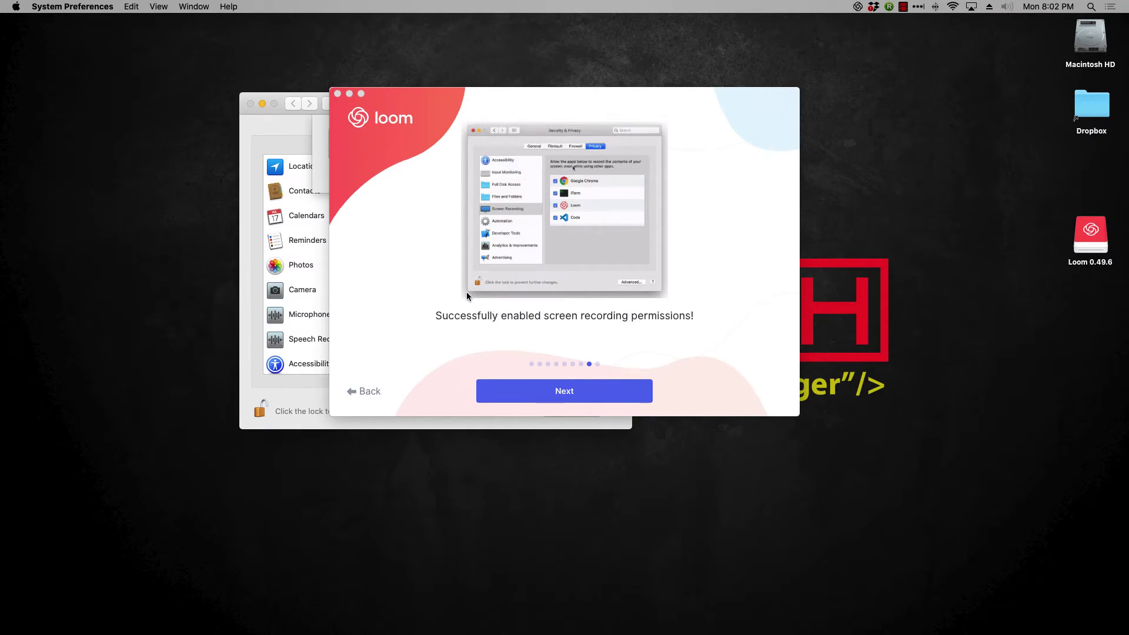
click(527, 401)
click(529, 399)
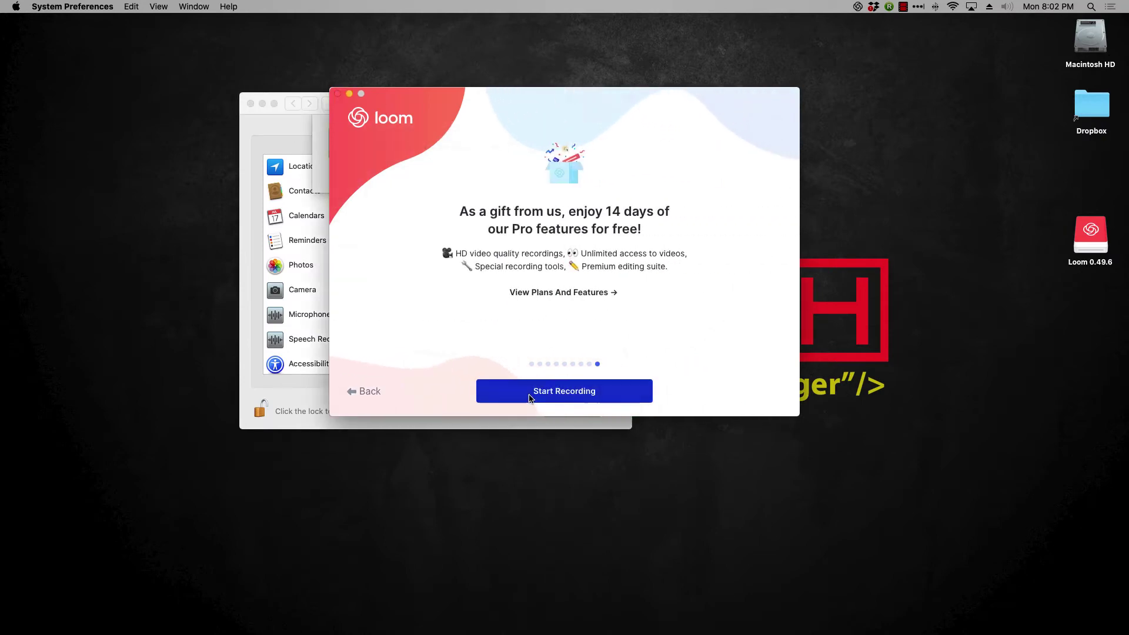
Quit Loom to apply its screen recording permission and close the Security & Privacy settings.
click(509, 178)
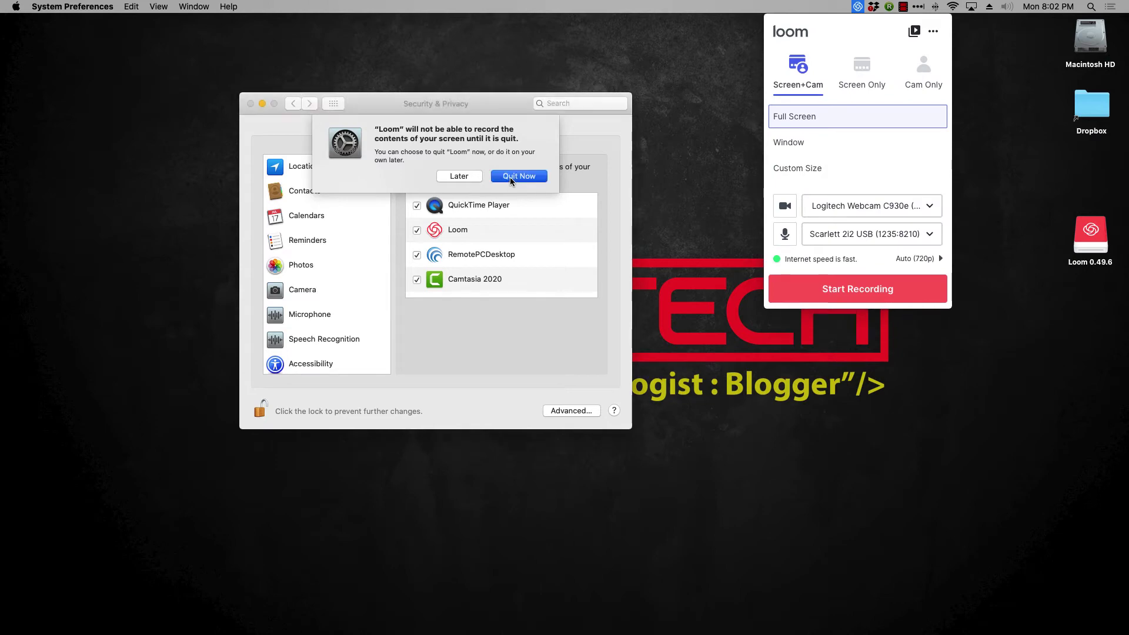
key(Return)
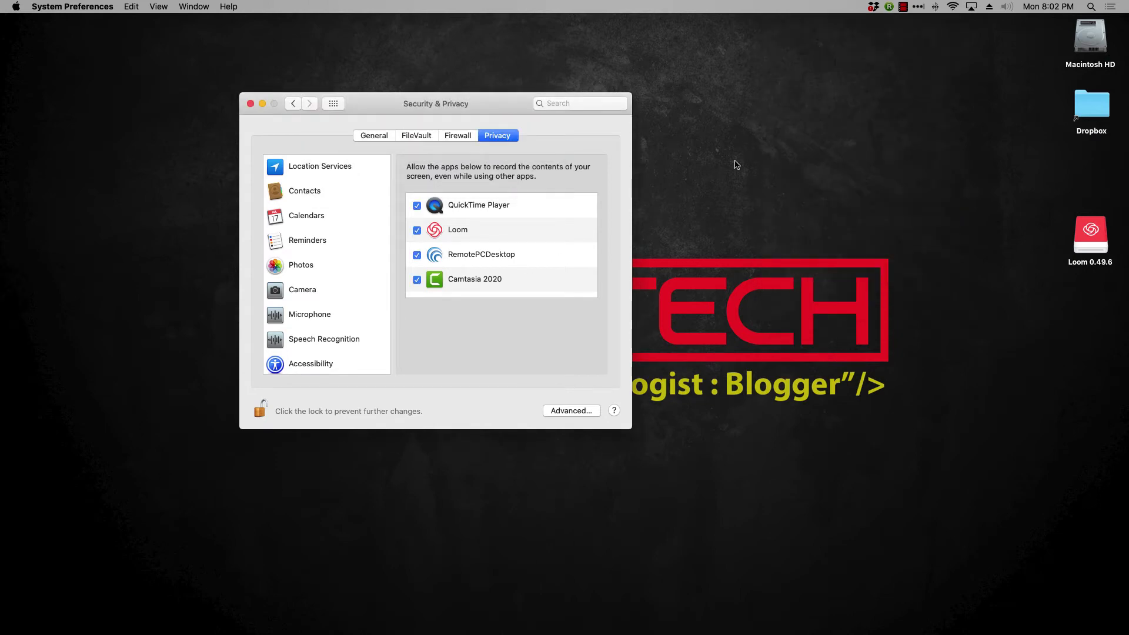
click(251, 103)
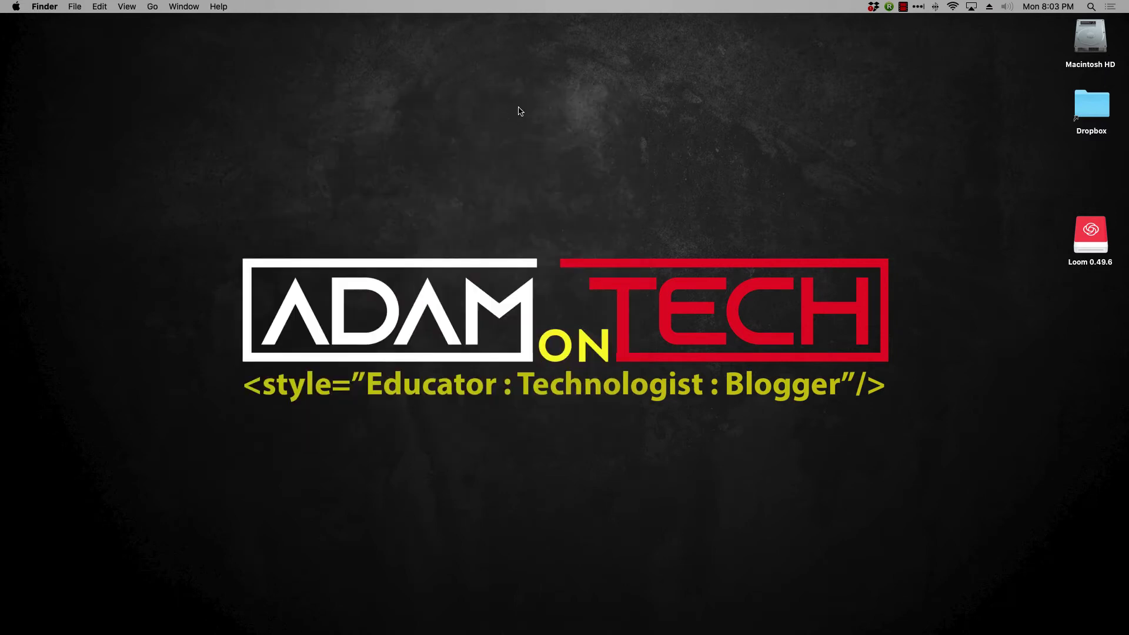
Relaunch Loom from the Applications folder on Macintosh HD, close the Finder window, and open Loom's recorder.
double_click(1085, 41)
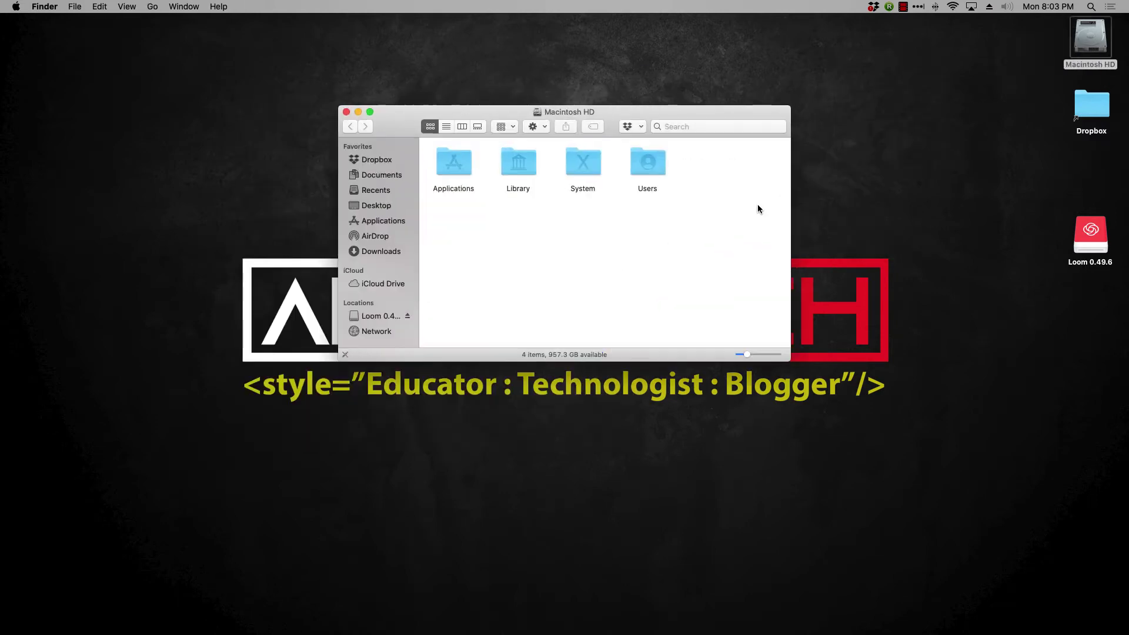
click(393, 218)
double_click(532, 182)
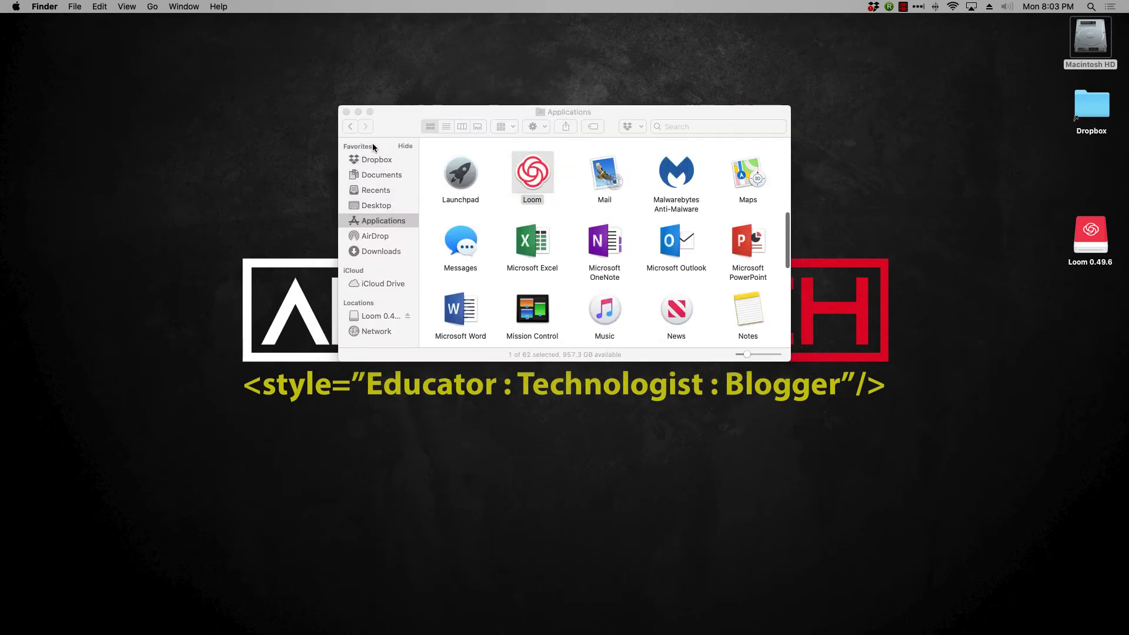
click(347, 113)
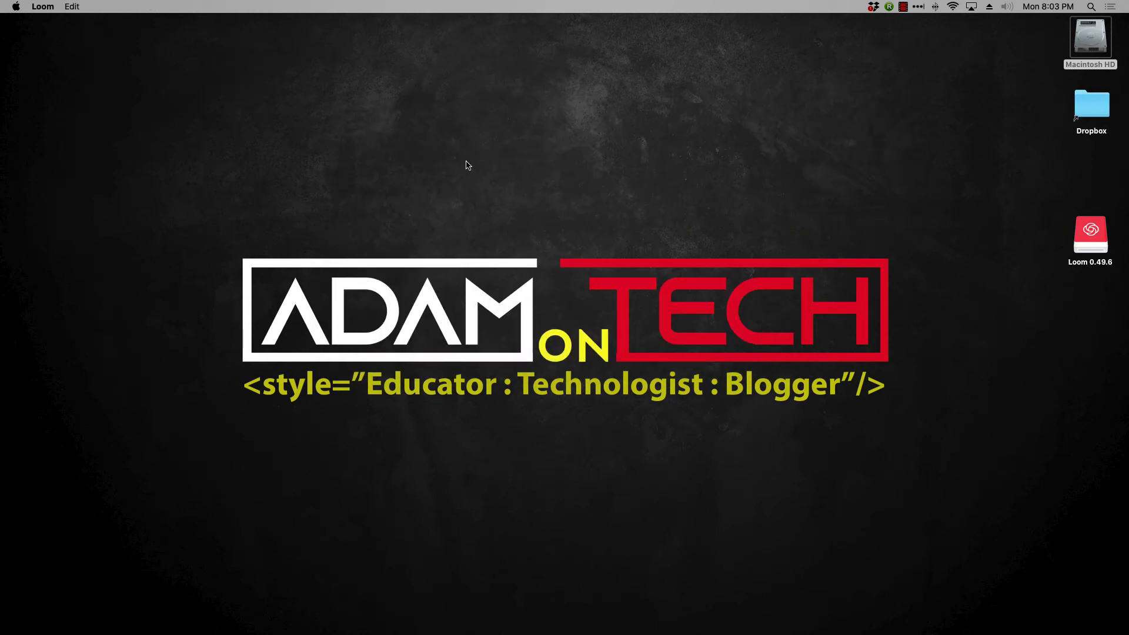
click(858, 8)
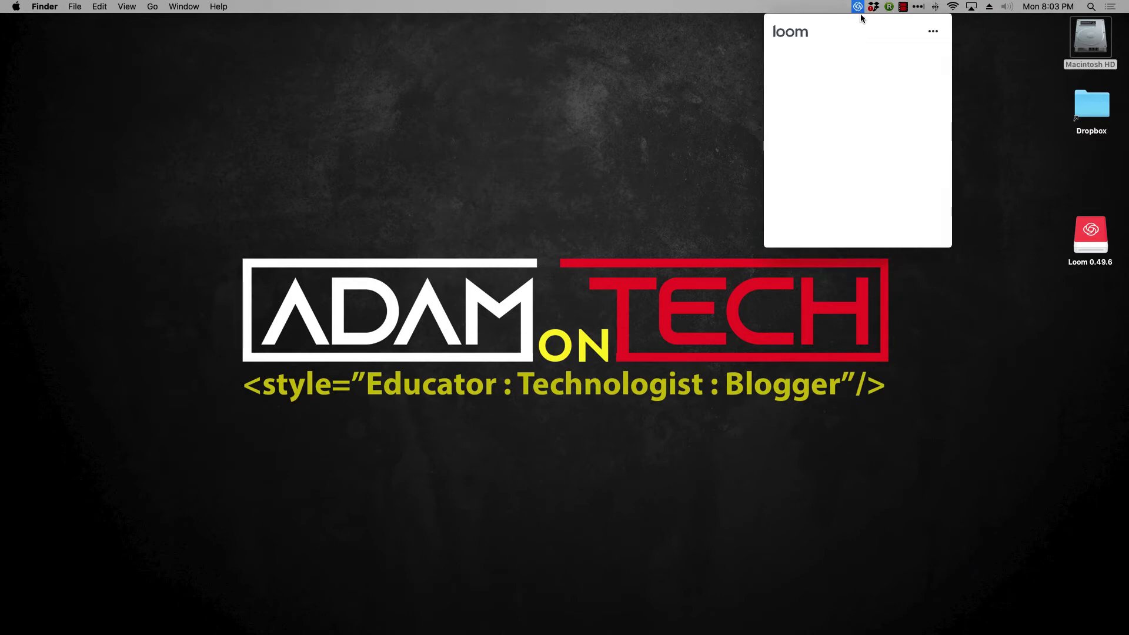